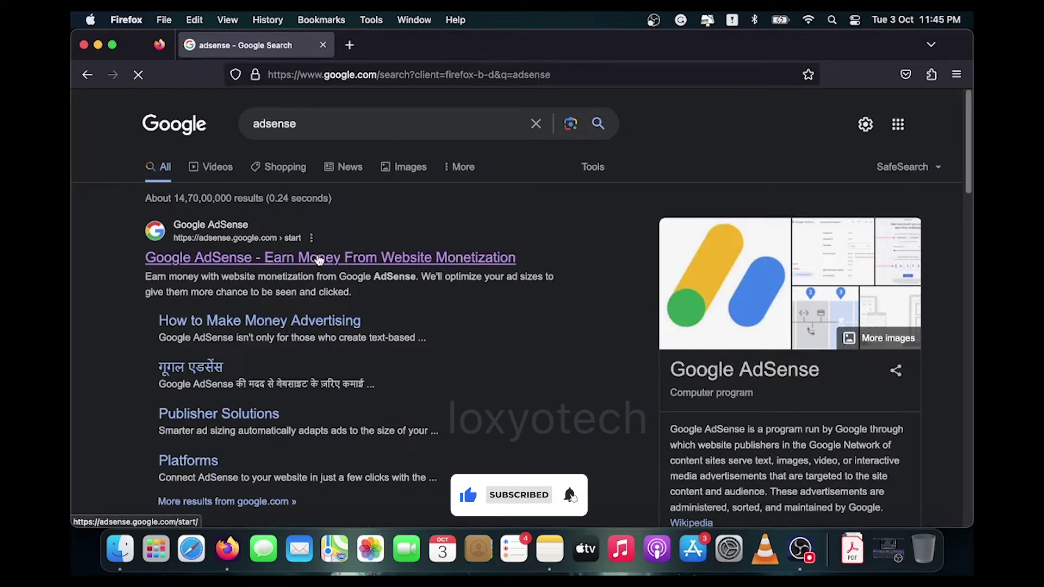
- Sign in to Google AdSense and go to Payments > Payments info
click(309, 258)
click(806, 113)
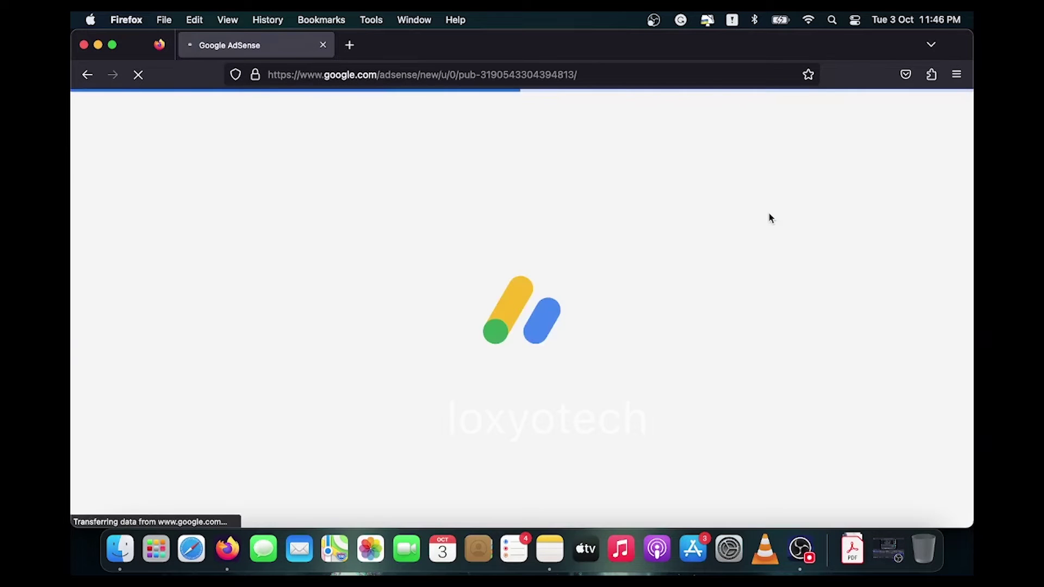
click(176, 292)
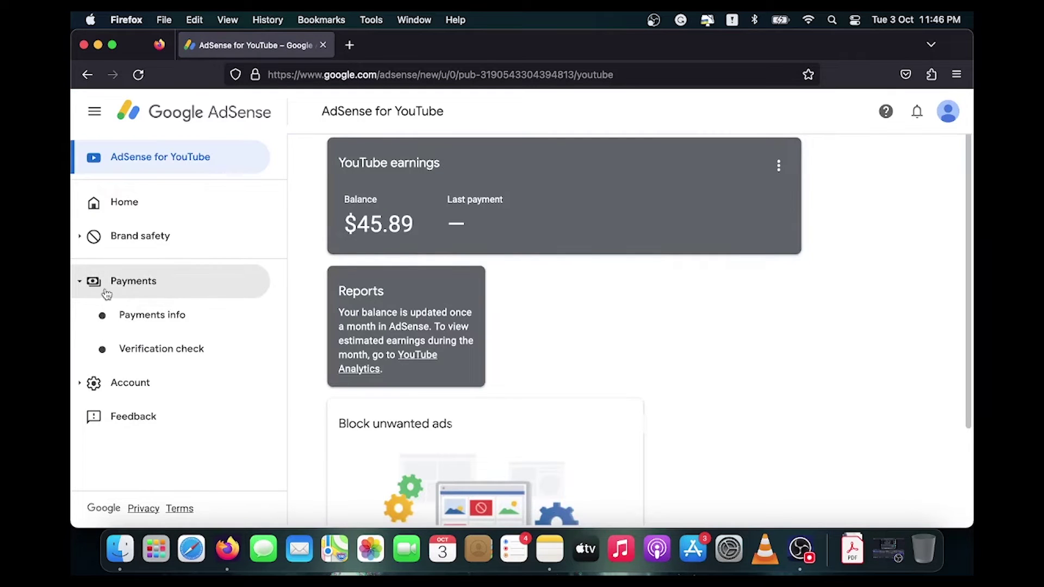
click(178, 316)
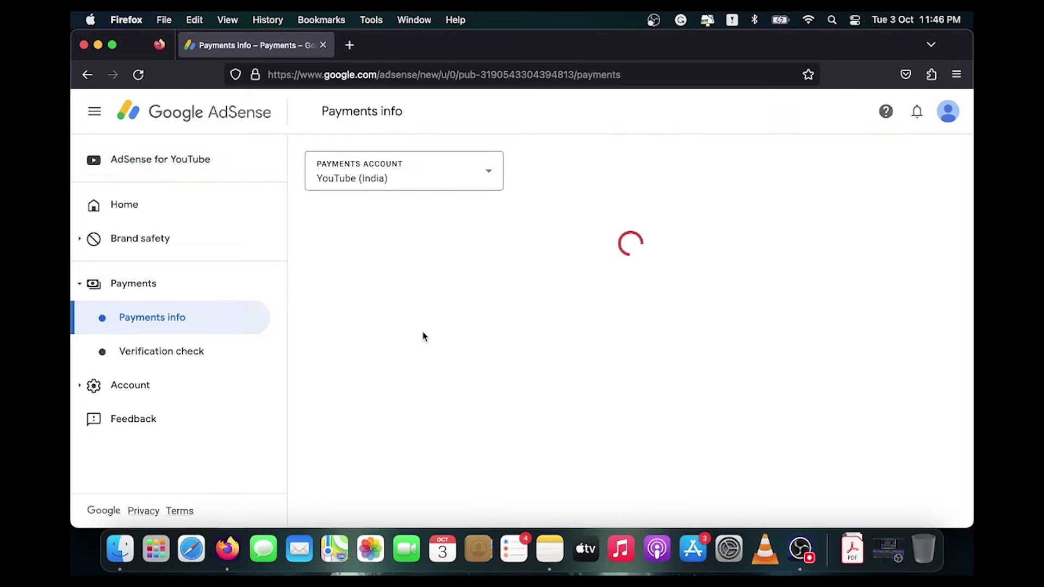
- Check the payments account list, keeping YouTube (India) with $45.89 earnings selected
click(422, 173)
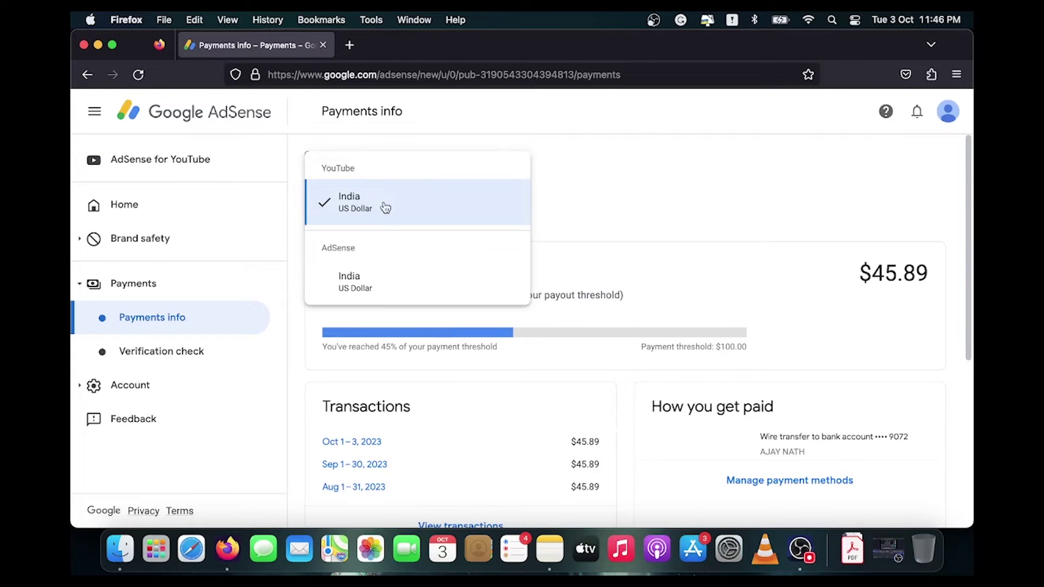
click(586, 178)
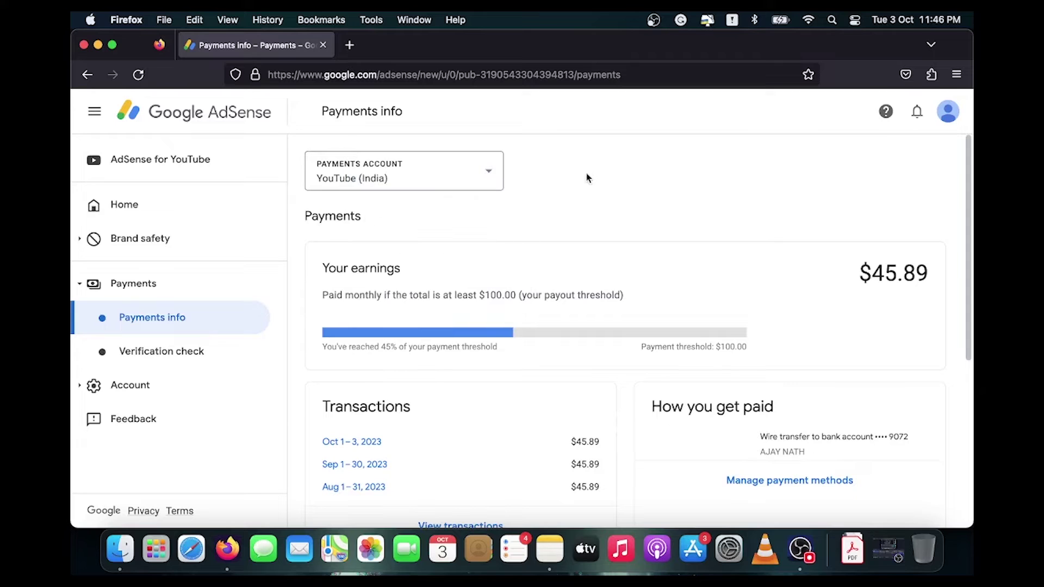
click(421, 177)
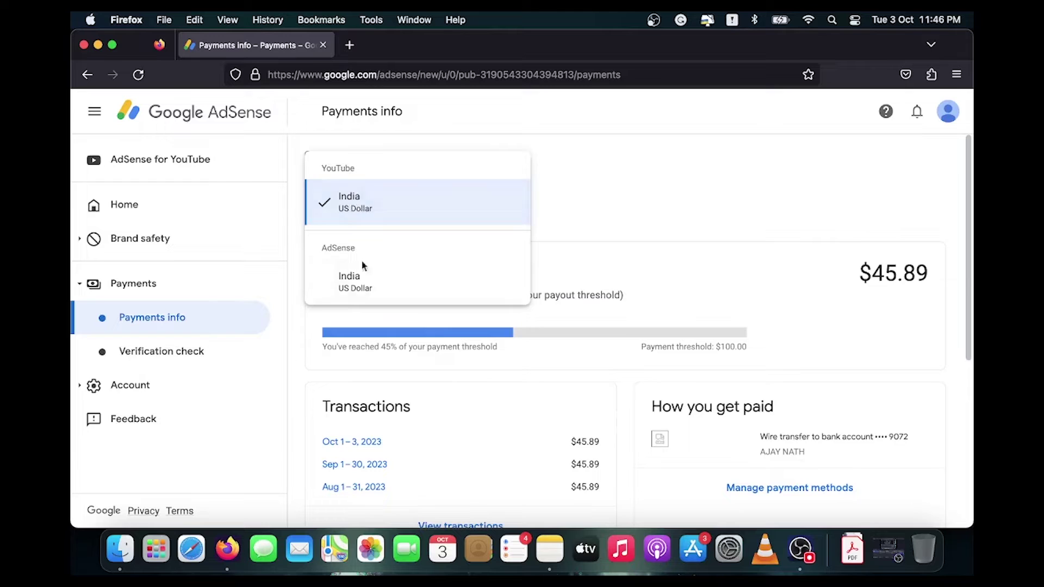
click(576, 204)
scroll(482, 364, down, 2)
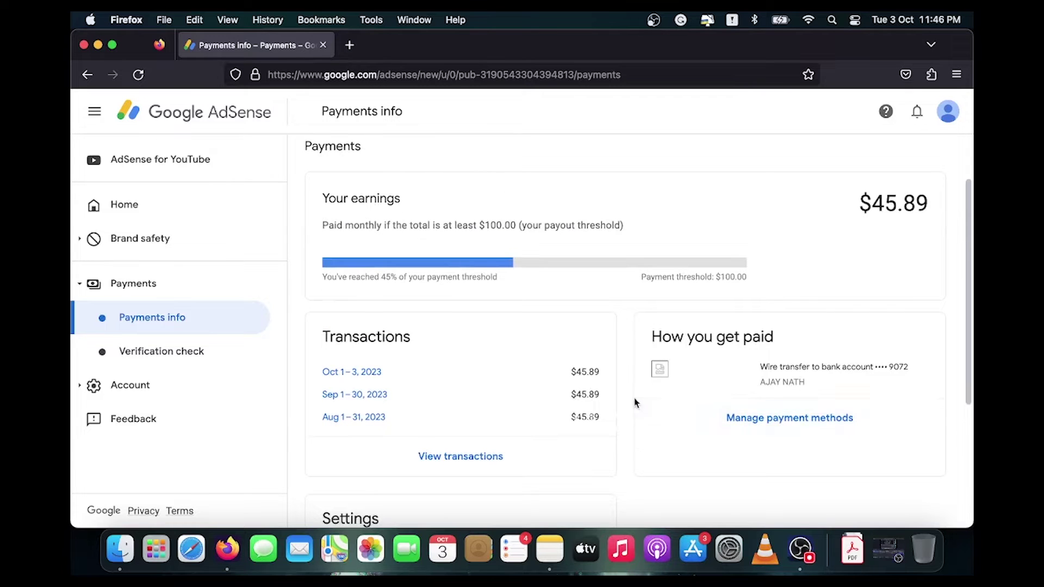
- From payment methods, with wire transfer to ••••9072 as primary, start adding a new method
click(769, 419)
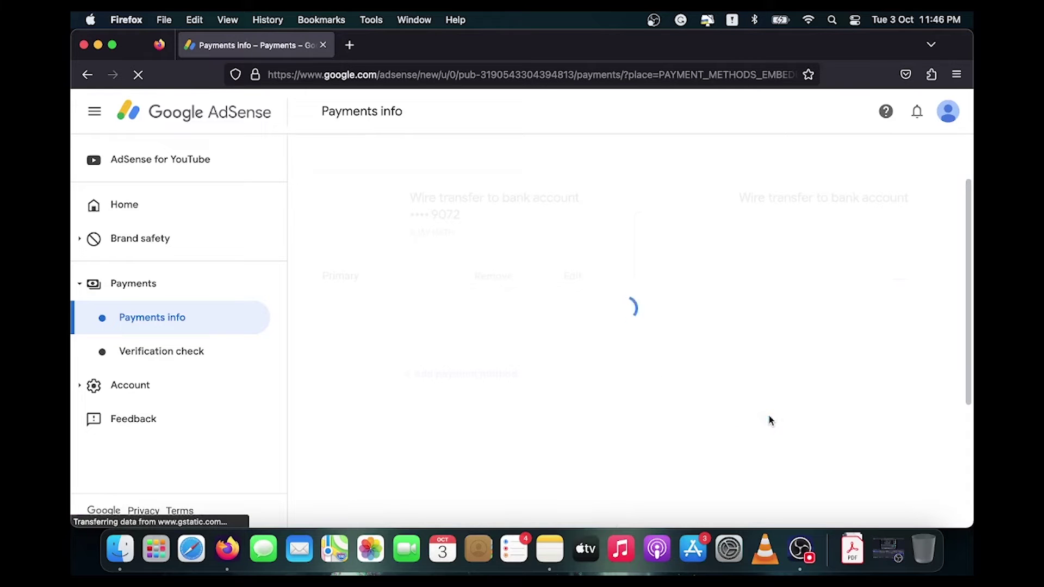
scroll(769, 419, up, 1)
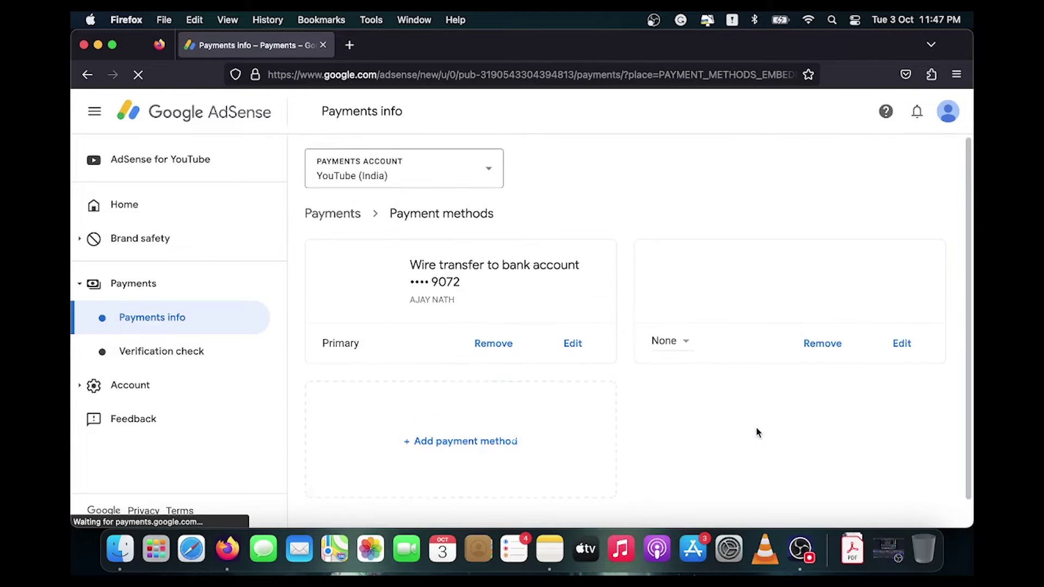
click(465, 441)
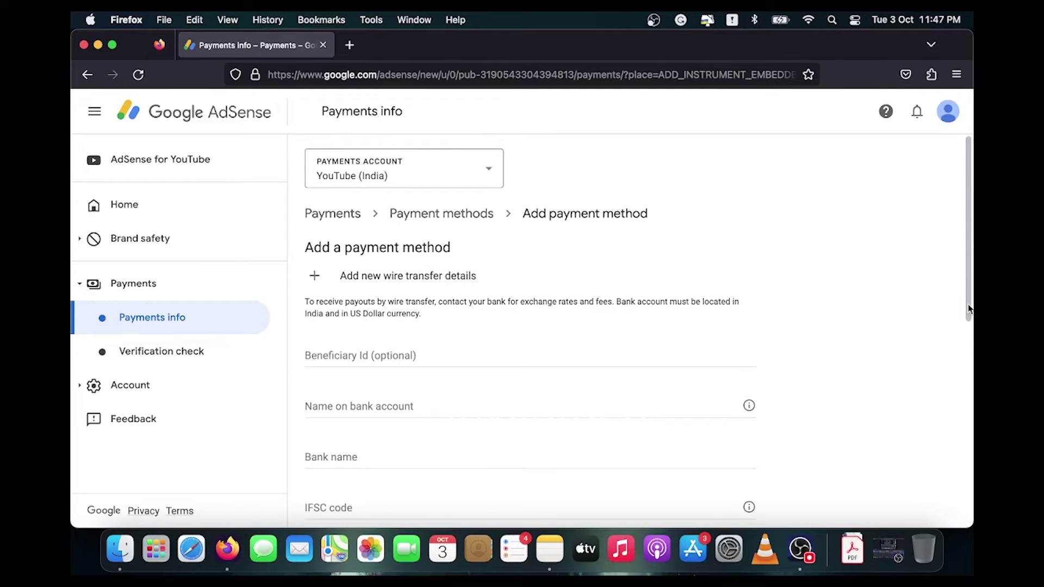
drag(968, 309, 970, 389)
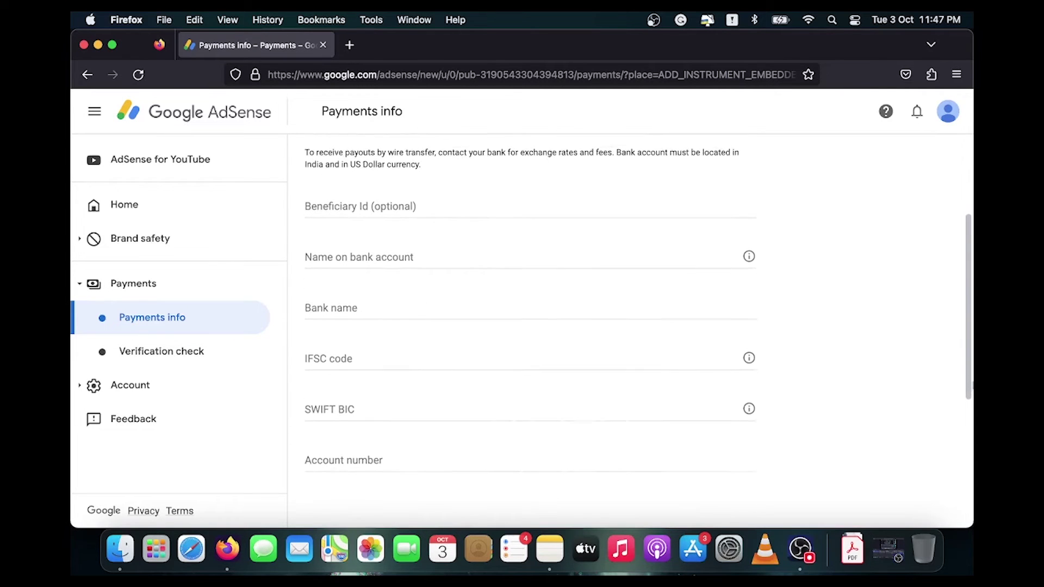
- Inspect the empty wire-transfer fields Beneficiary Id and Name on bank account
click(345, 193)
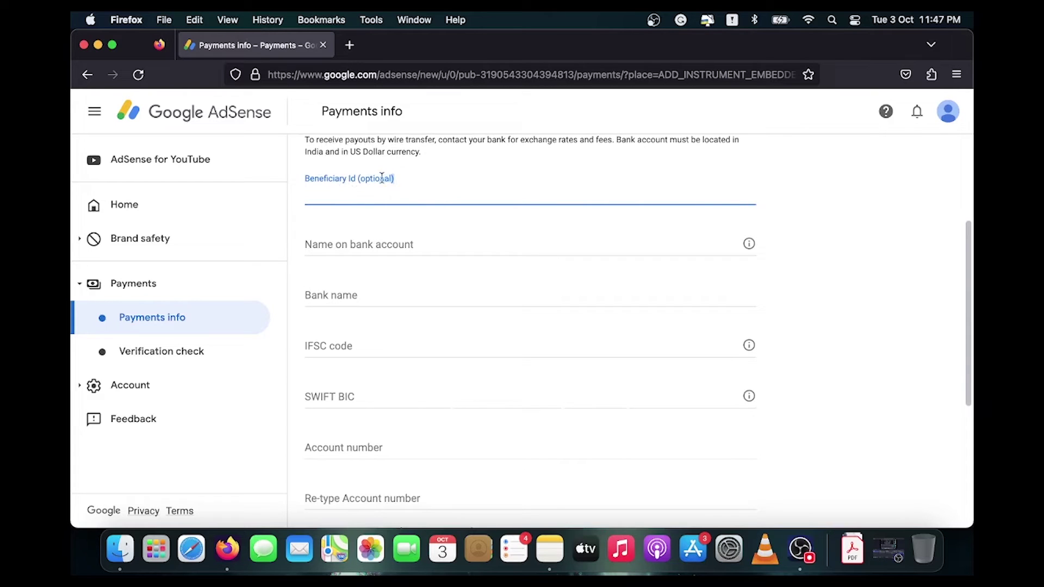
drag(381, 177, 360, 178)
click(374, 180)
click(344, 242)
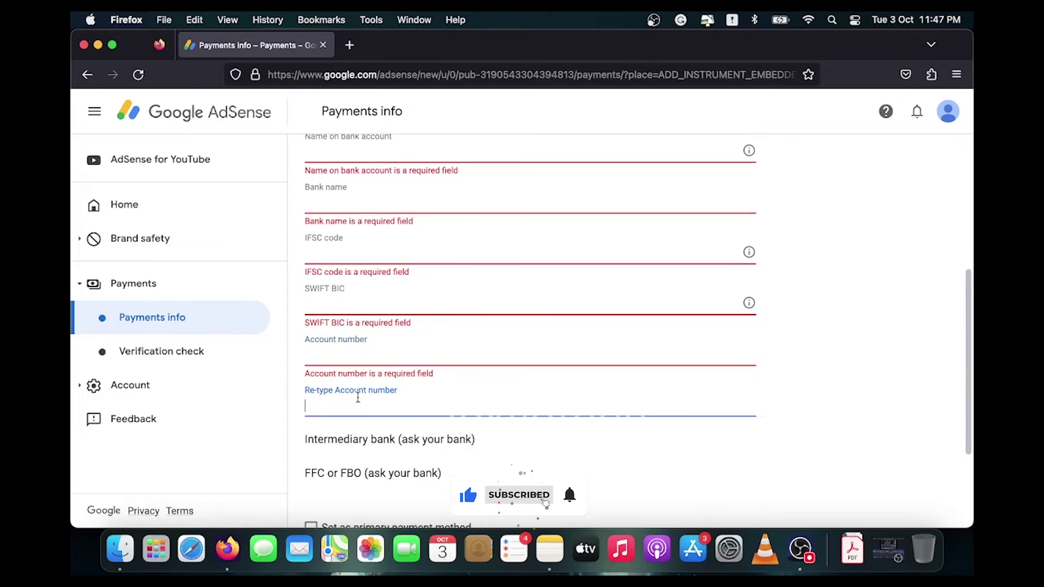
scroll(357, 400, down, 2)
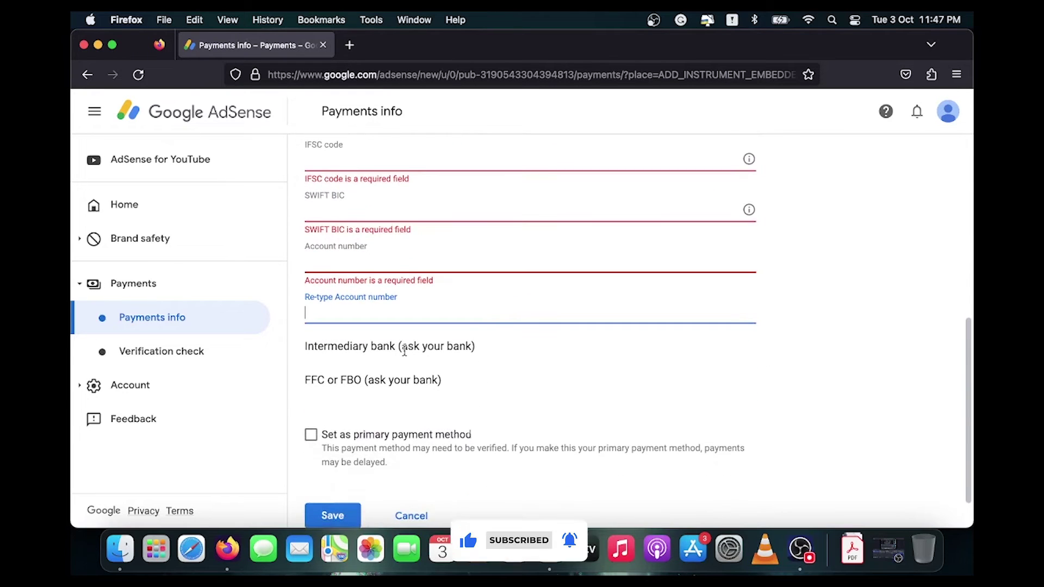
- Expand the intermediary bank details, then cancel back to the $45.89 payments overview
click(351, 347)
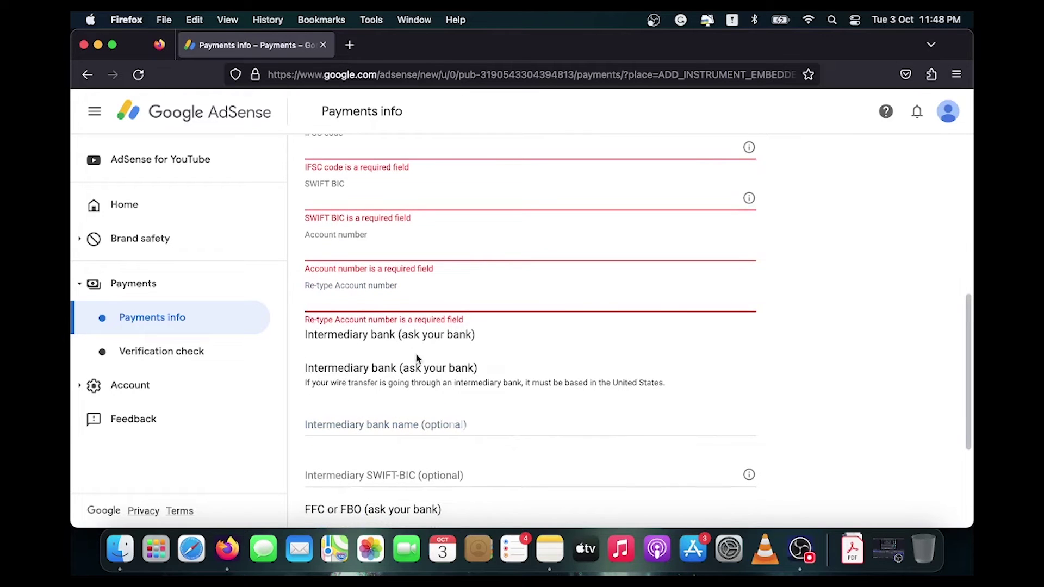
scroll(416, 359, down, 2)
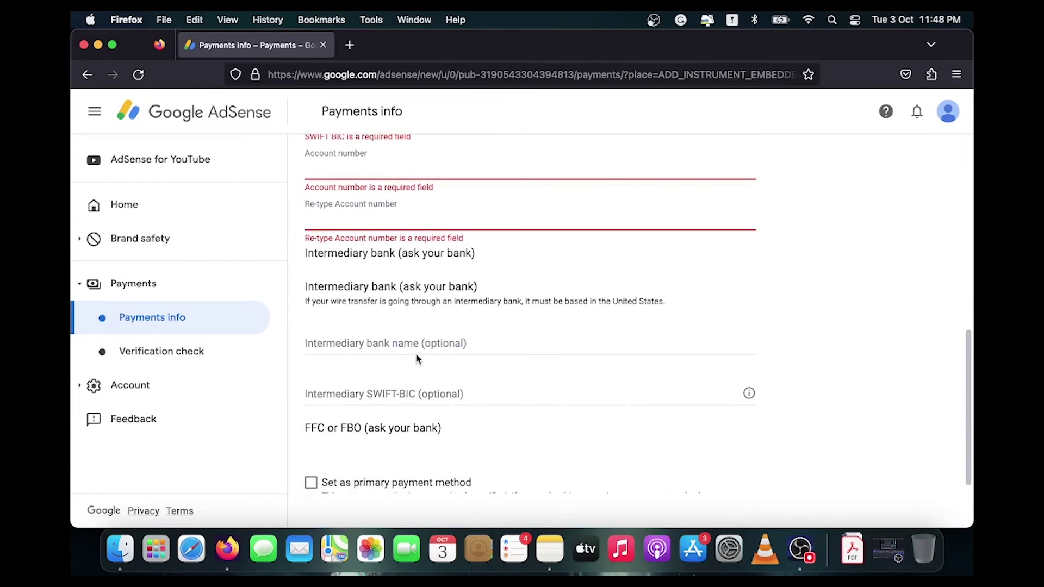
scroll(417, 358, down, 2)
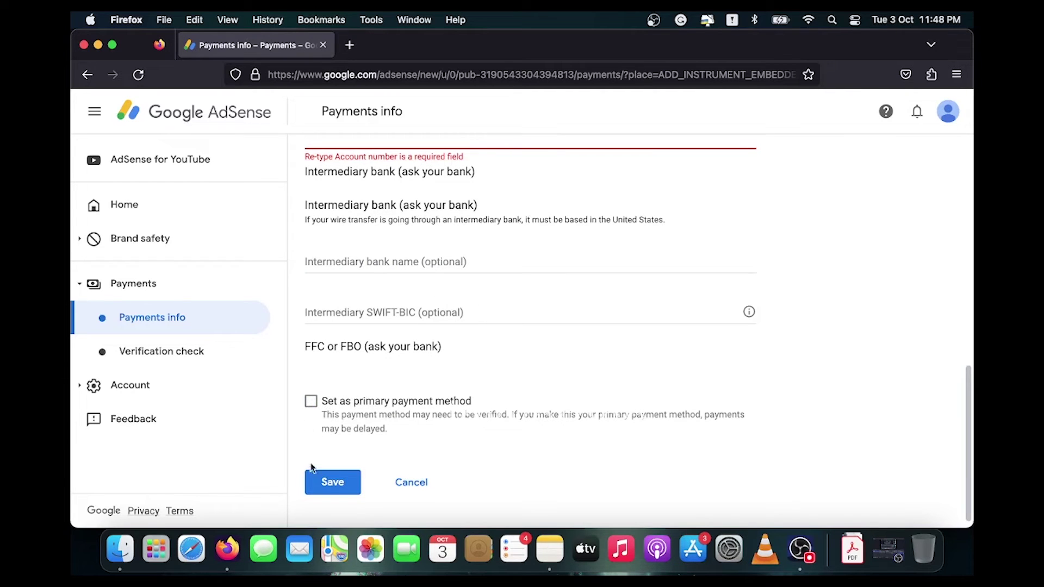
click(334, 484)
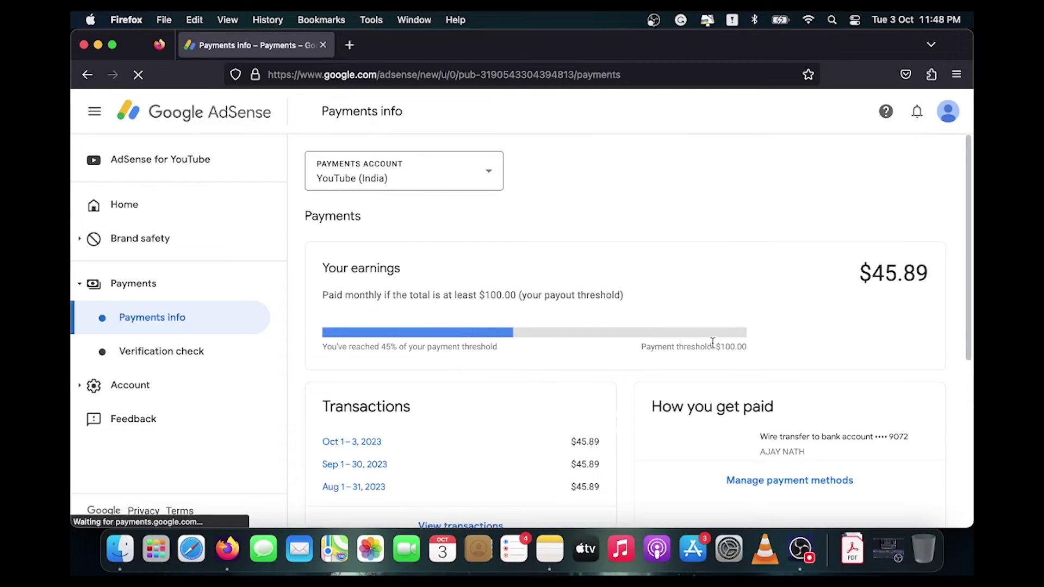
- Switch to the AdSense (India) payments account and highlight its $9.73 earnings
click(405, 169)
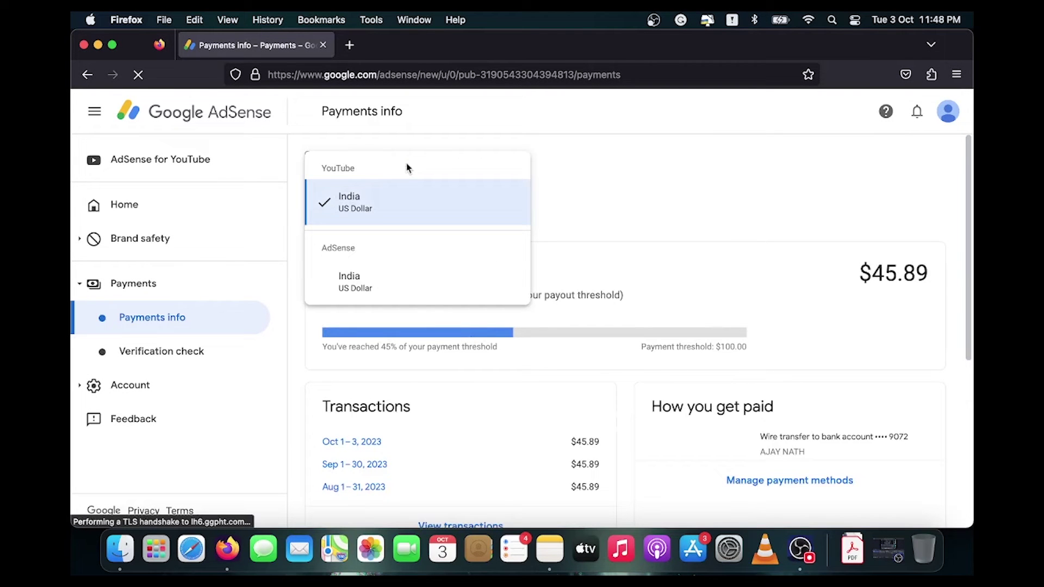
click(354, 281)
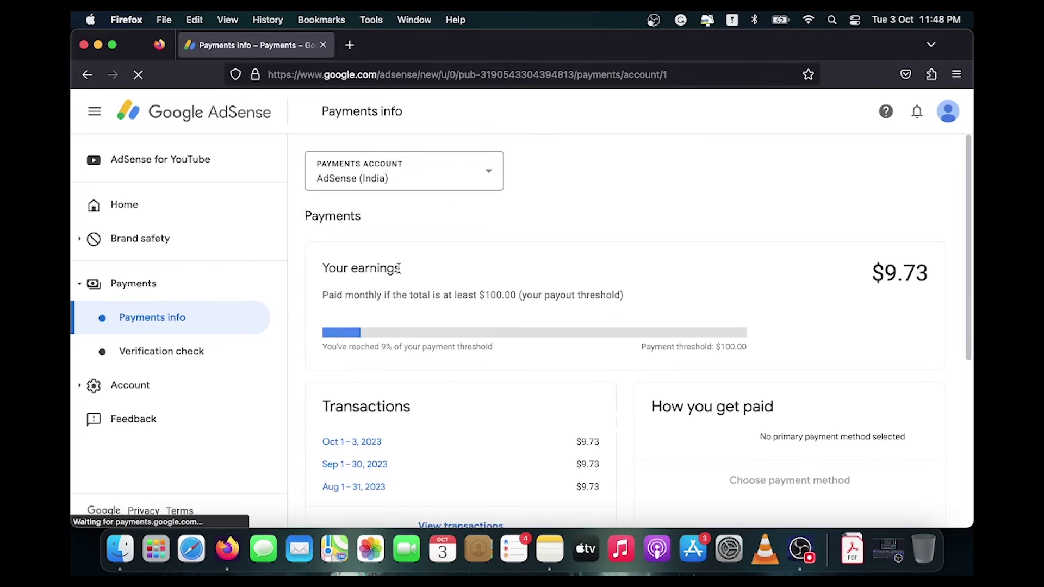
scroll(574, 275, down, 2)
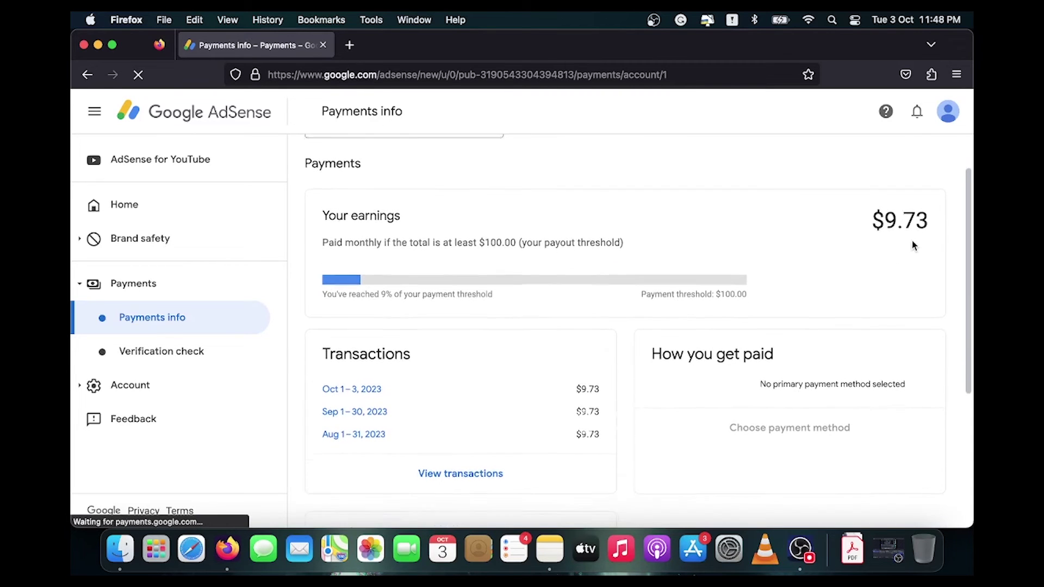
drag(878, 214, 931, 213)
click(914, 213)
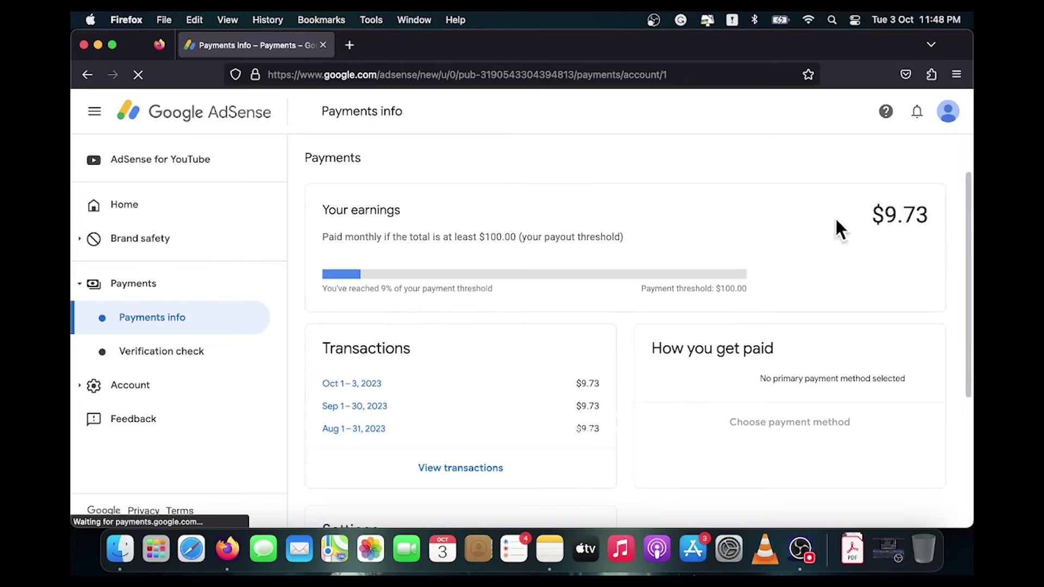
scroll(807, 234, down, 1)
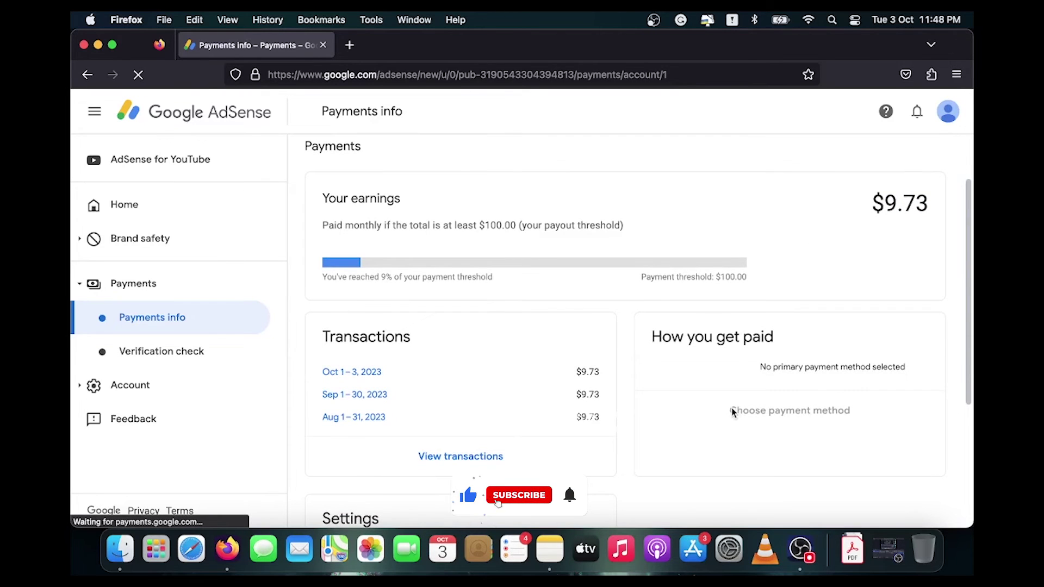
- Highlight the Choose payment method notice and the $9.73 earnings amount
drag(732, 413, 855, 413)
click(843, 418)
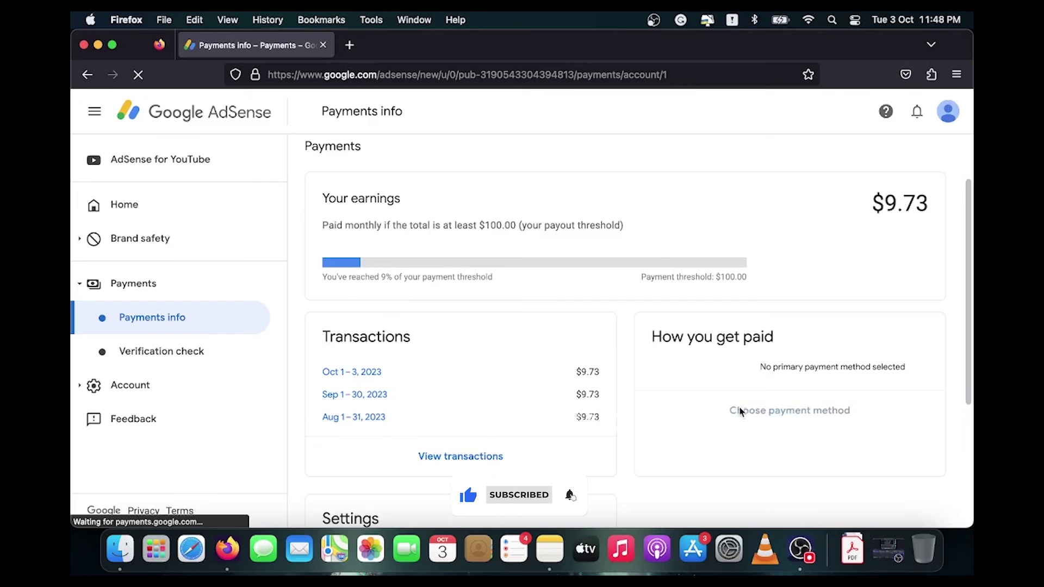
mouse_move(736, 410)
mouse_down()
mouse_move(791, 412)
mouse_move(769, 413)
mouse_up()
drag(861, 204, 954, 208)
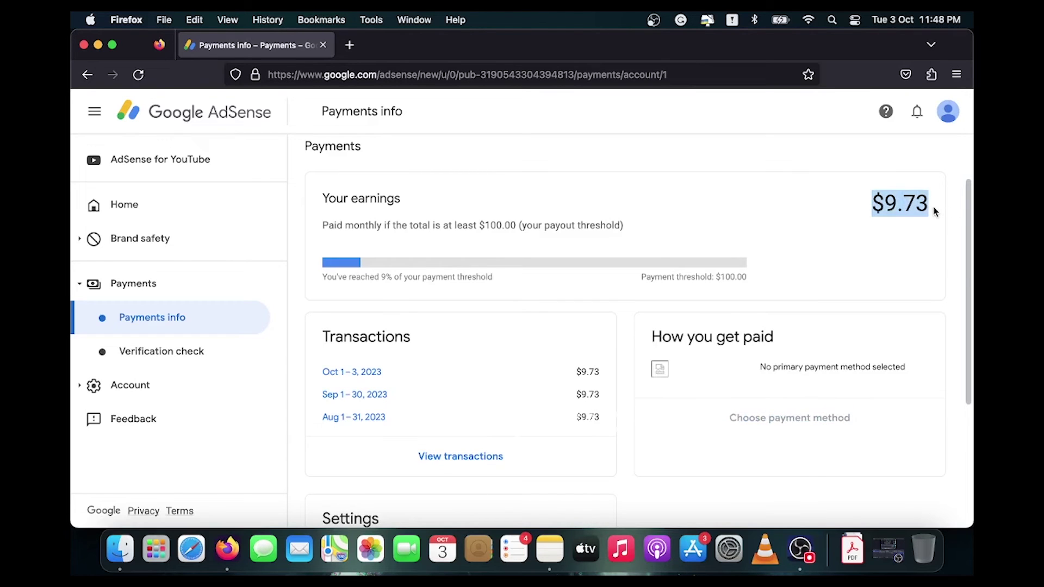
click(904, 206)
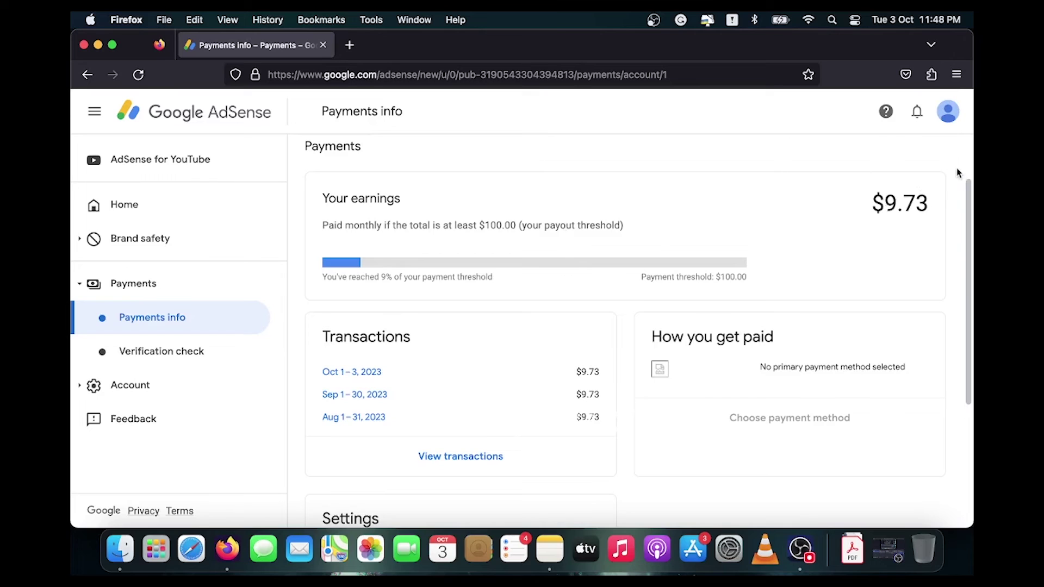
click(924, 113)
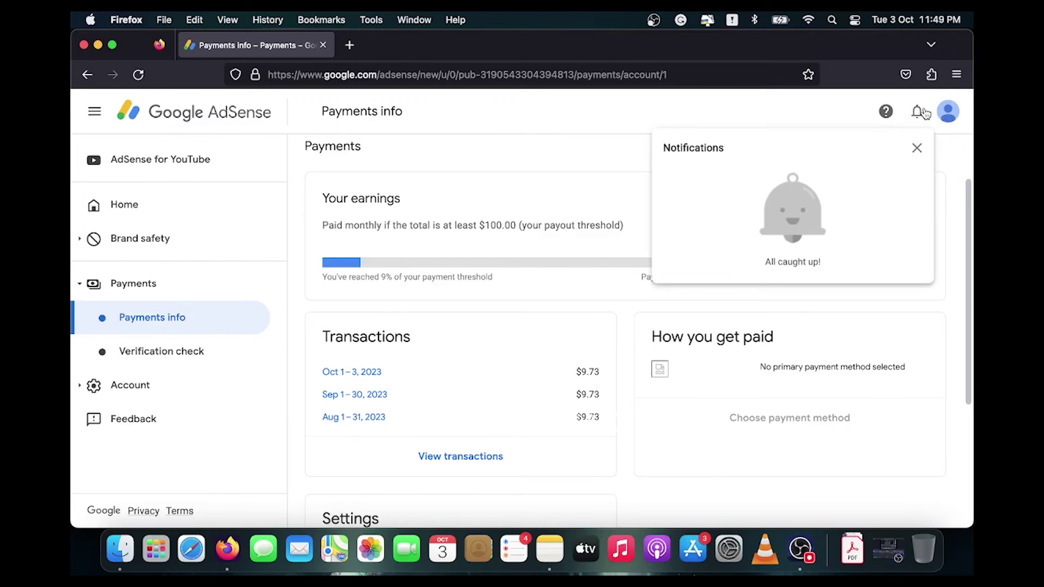
click(924, 116)
click(889, 117)
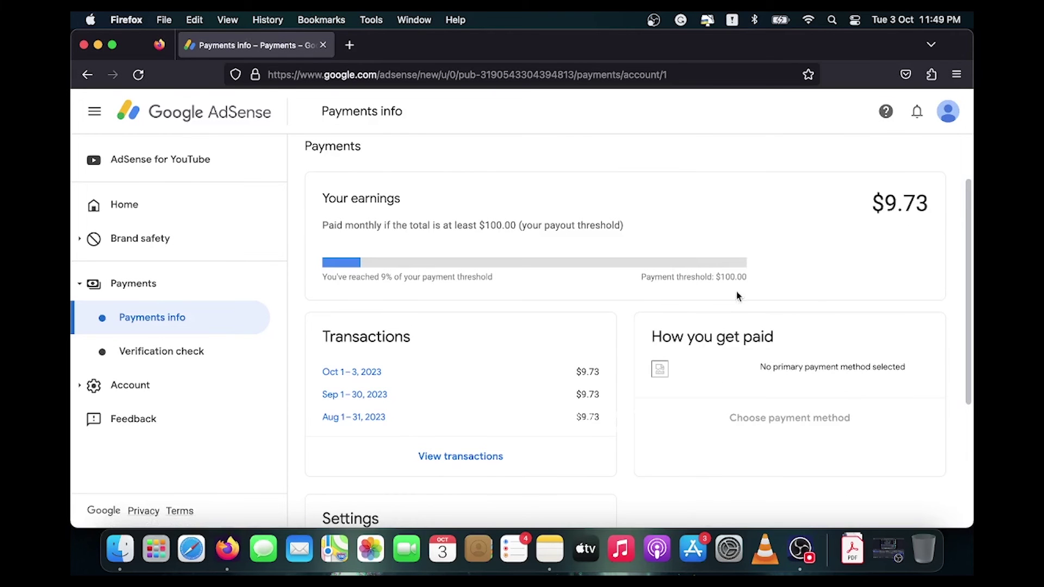
scroll(522, 303, up, 2)
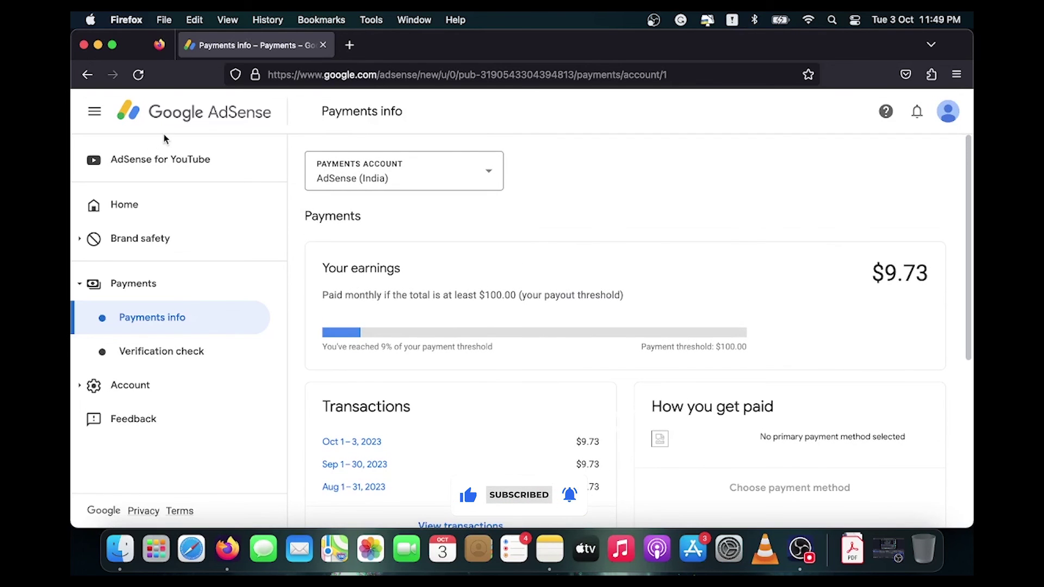
- Quit Firefox from its application menu
click(126, 19)
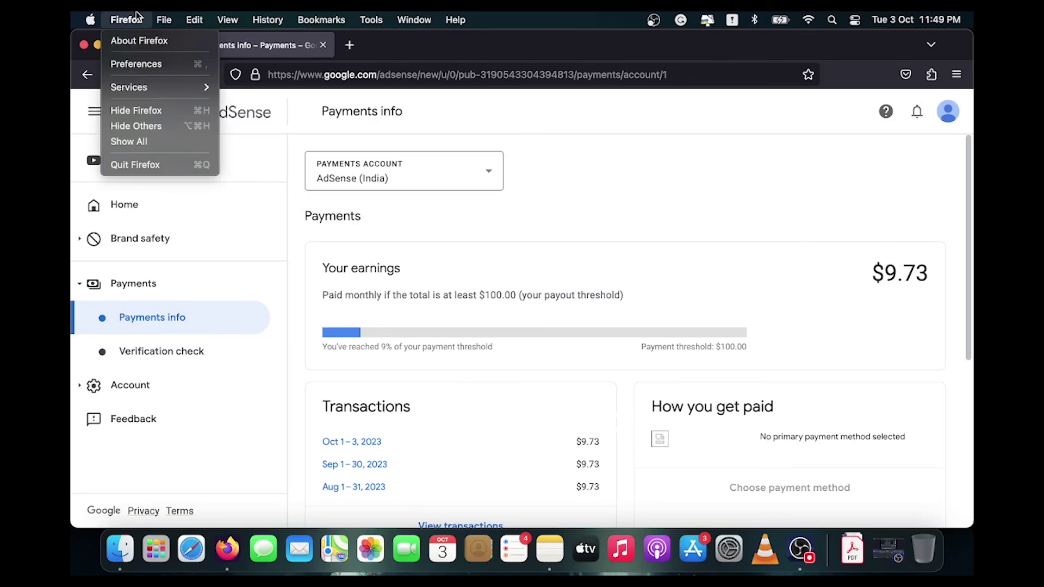